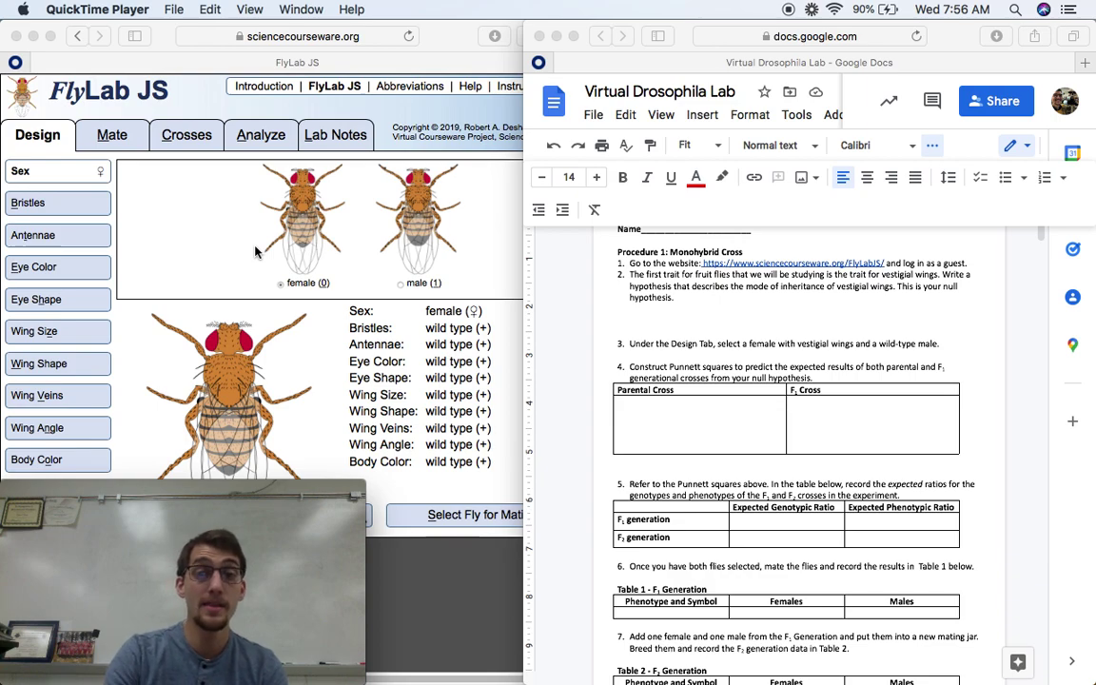
# Enter "Recessive, dominant?" and "Autosomal, sex-linked?" on separate lines under question 2 of the lab document
pyautogui.scroll(-1, 752, 355)
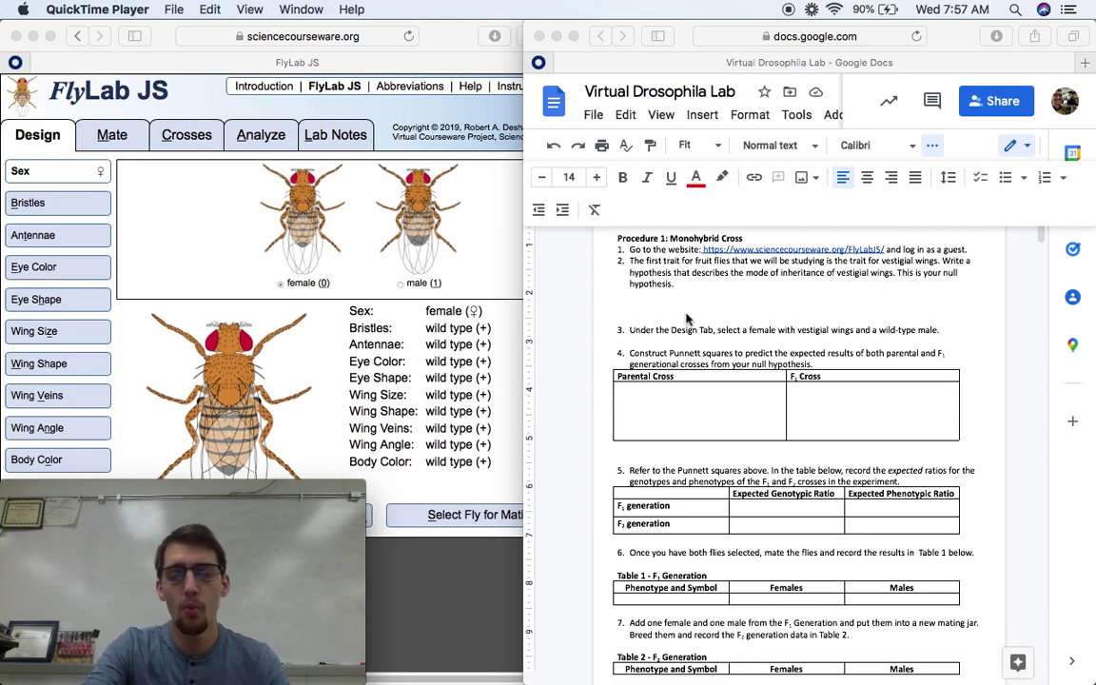
pyautogui.click(687, 317)
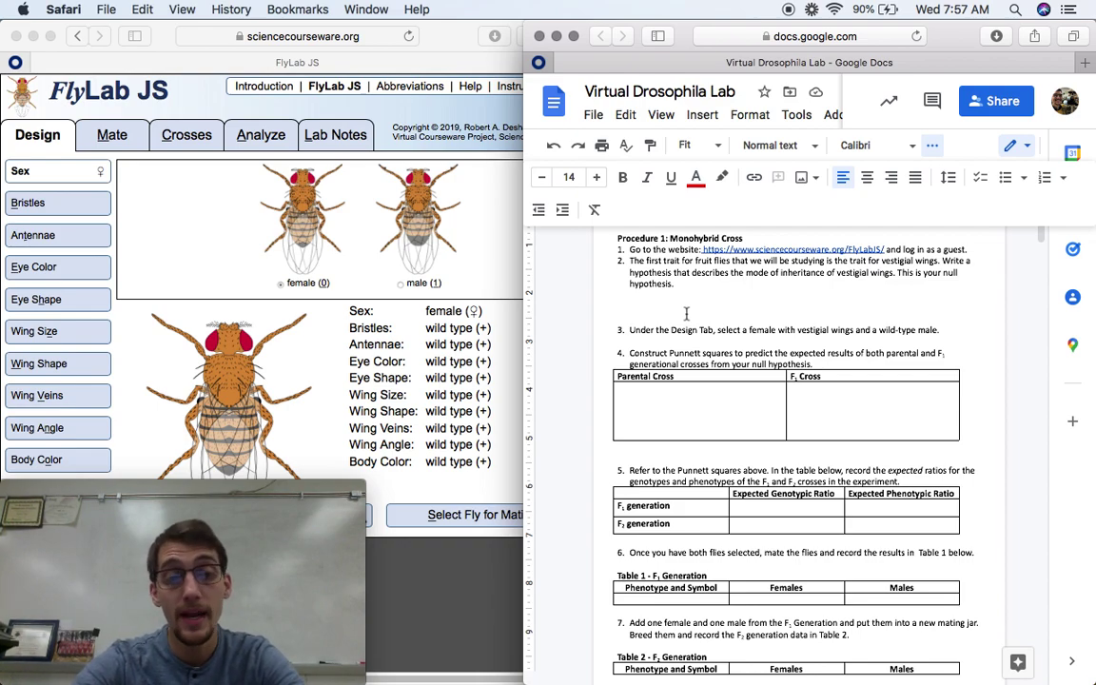
pyautogui.write('Recessive, ')
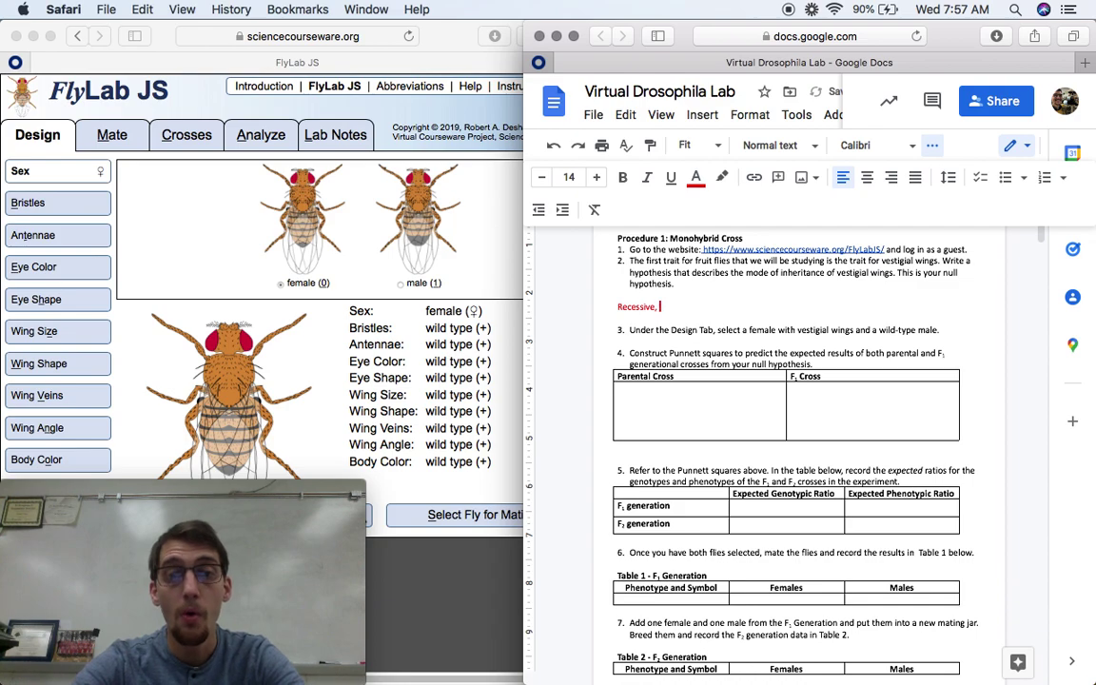
pyautogui.write('dominant?')
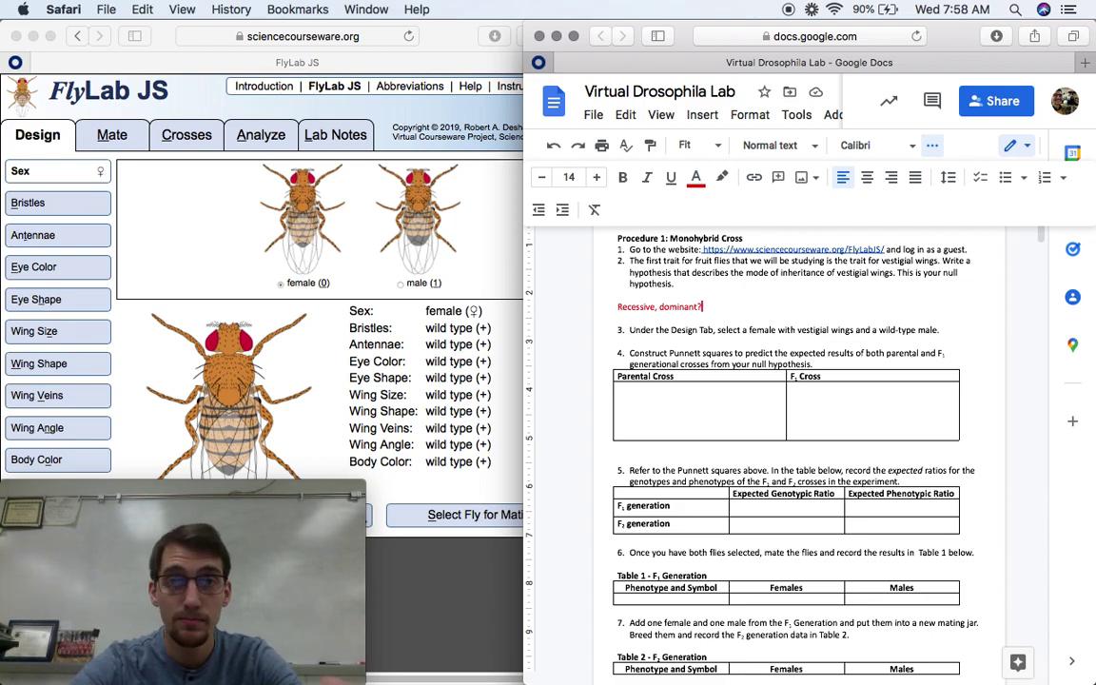
pyautogui.press('Return')
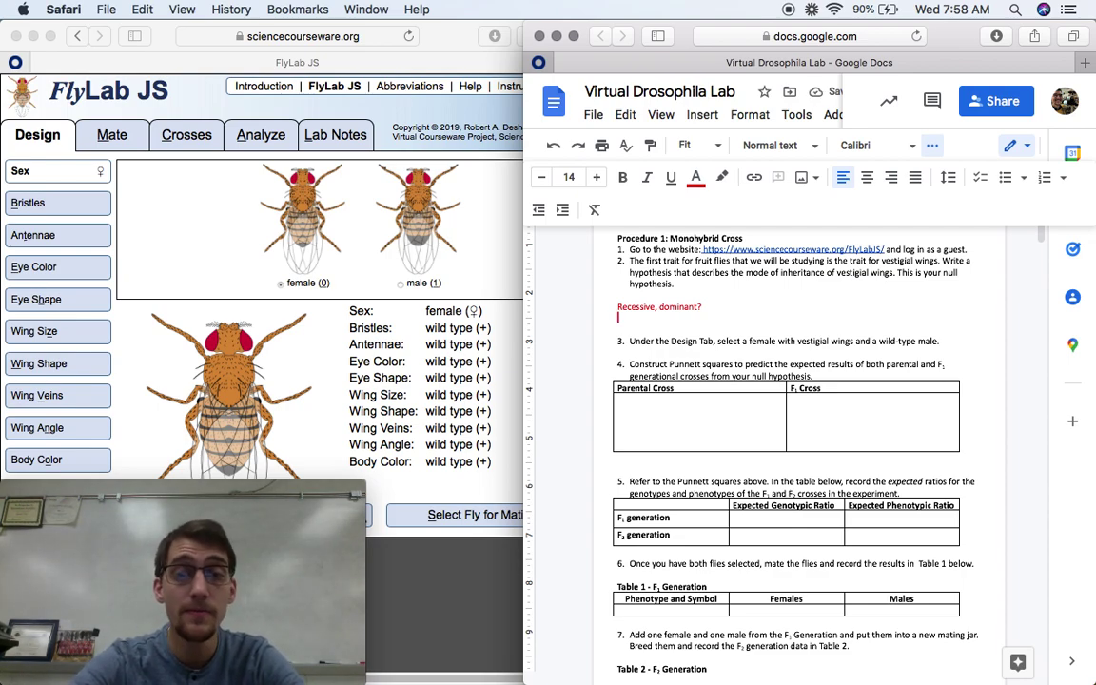
pyautogui.write('Autosom')
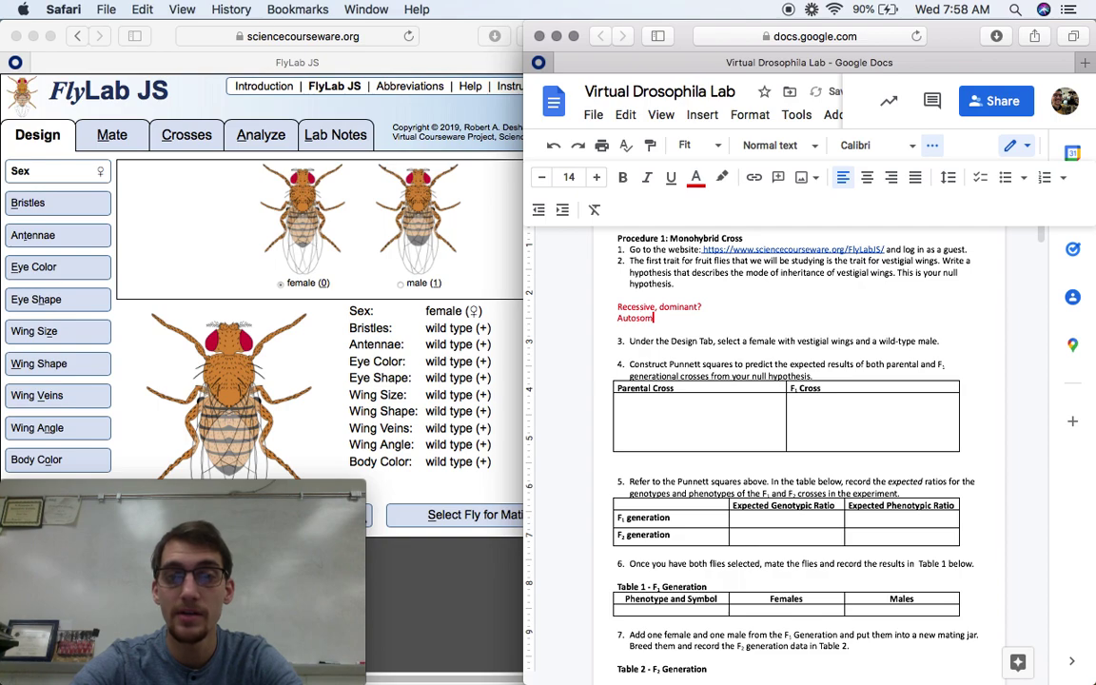
pyautogui.write('al, sex-linked?')
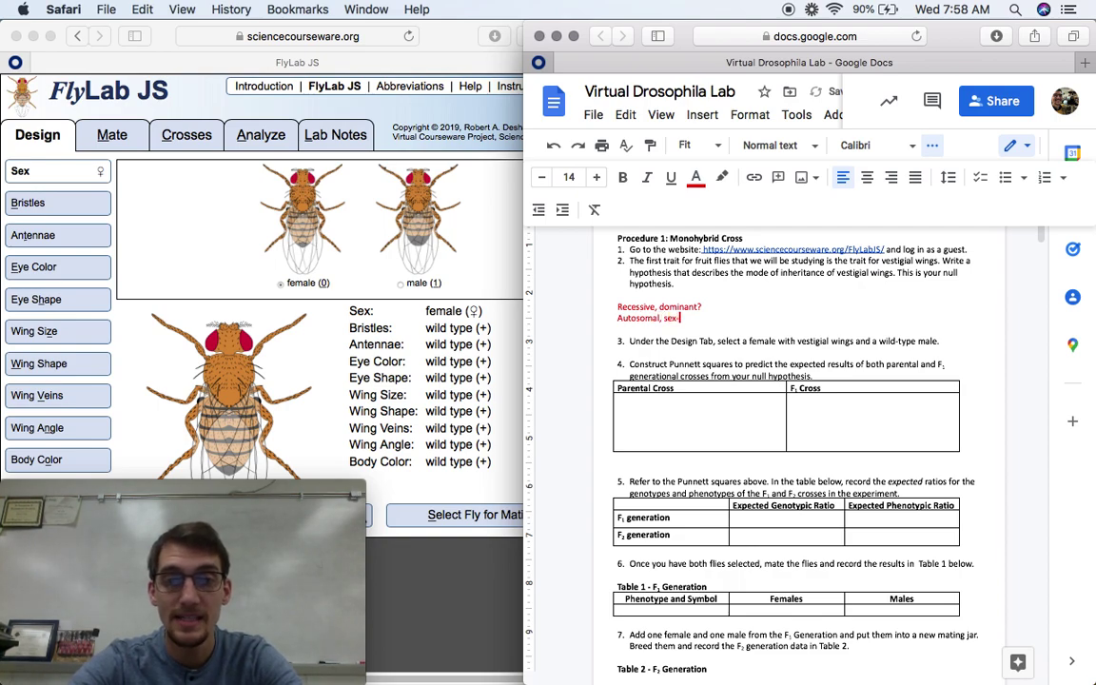
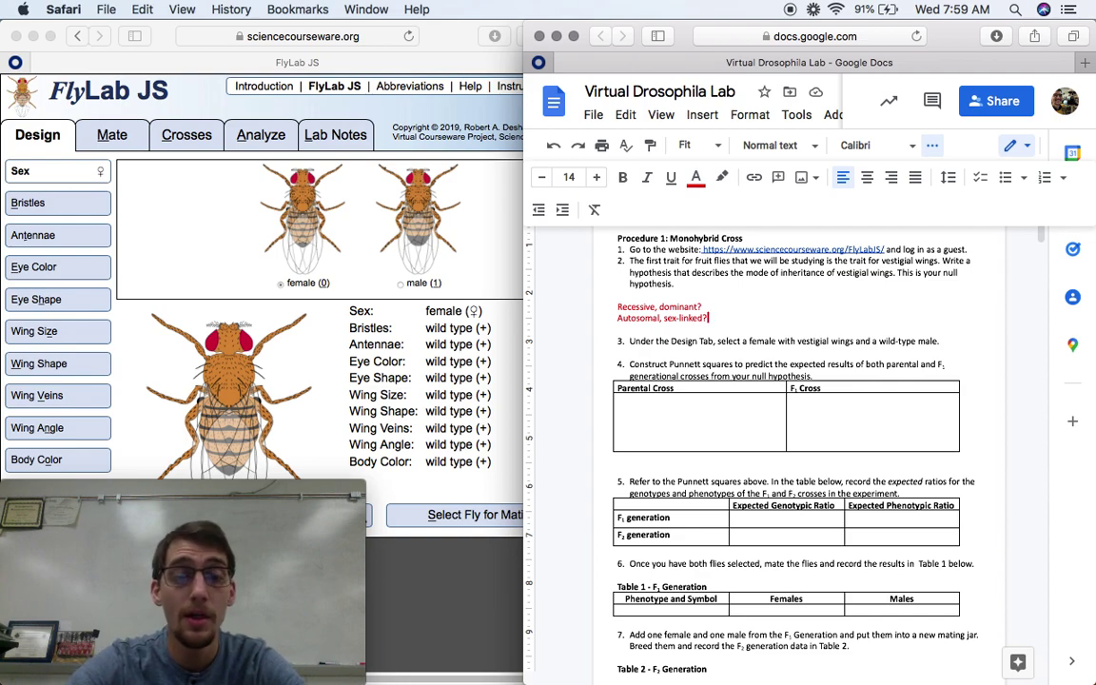
# Replace the two question lines under question 2 with the hypothesis "Autosomal recessive;" followed by a new line
pyautogui.moveTo(708, 317); pyautogui.dragTo(618, 307)
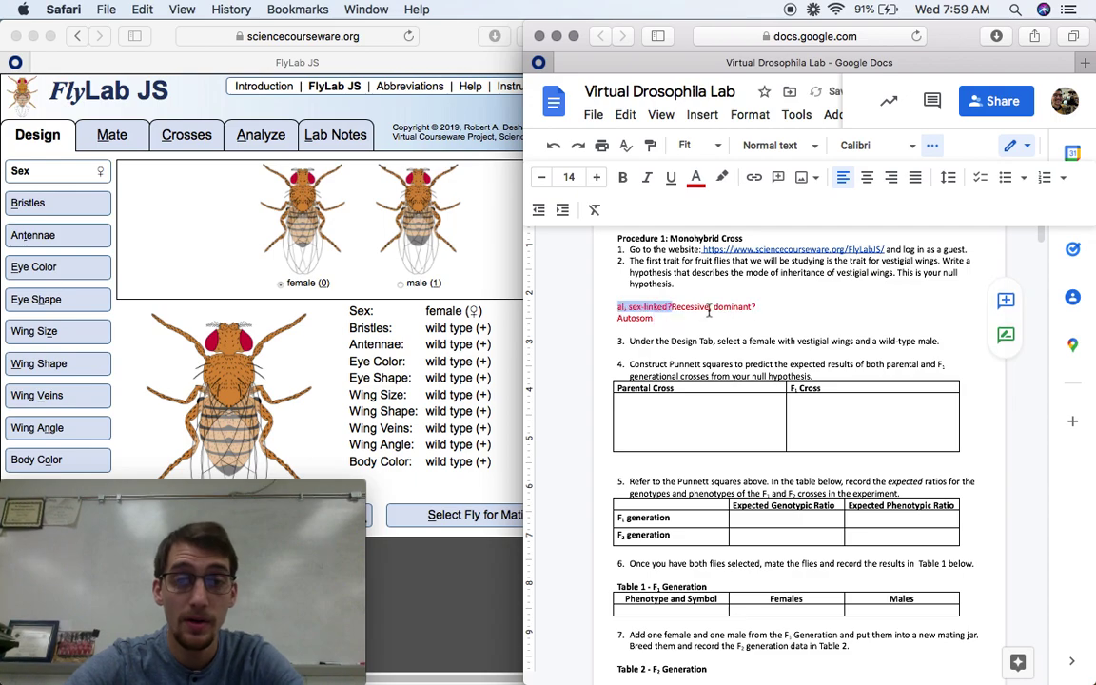
pyautogui.press('BackSpace')
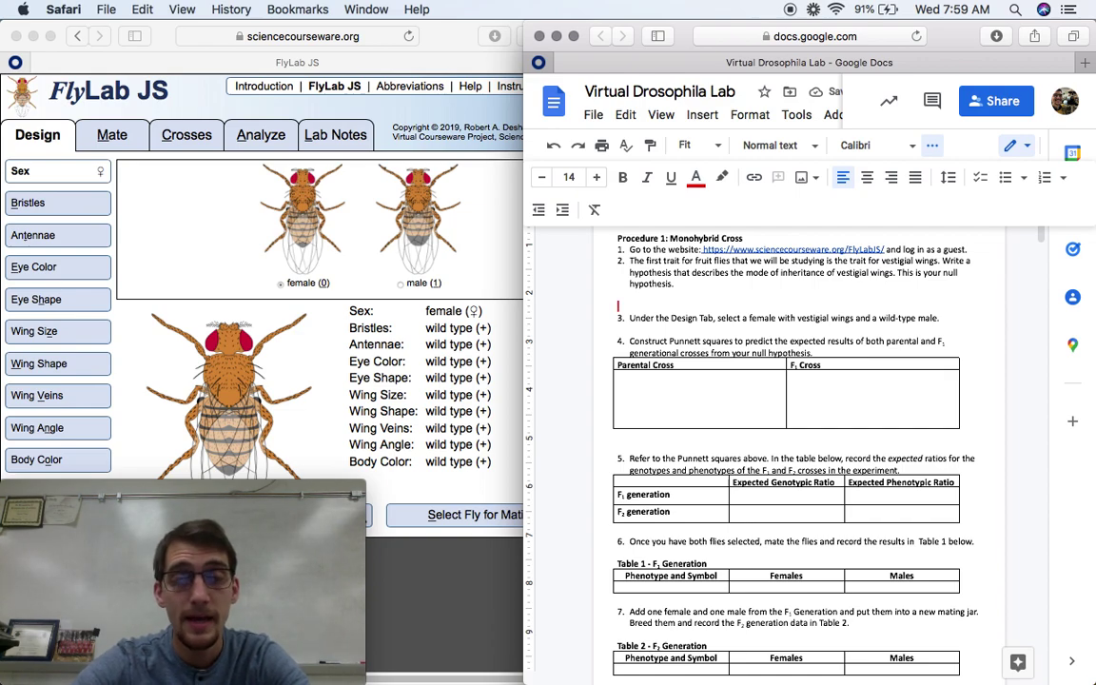
pyautogui.write('Autso')
pyautogui.press('BackSpace')
pyautogui.write('somal recessive;')
pyautogui.press('Return')
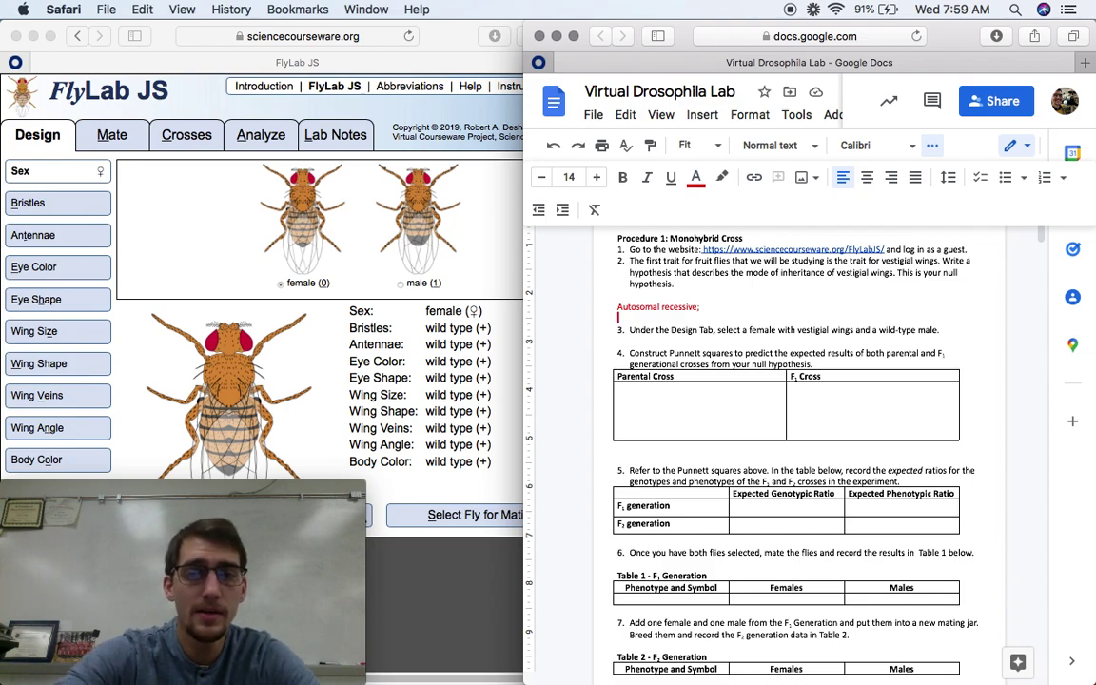
pyautogui.click(585, 315)
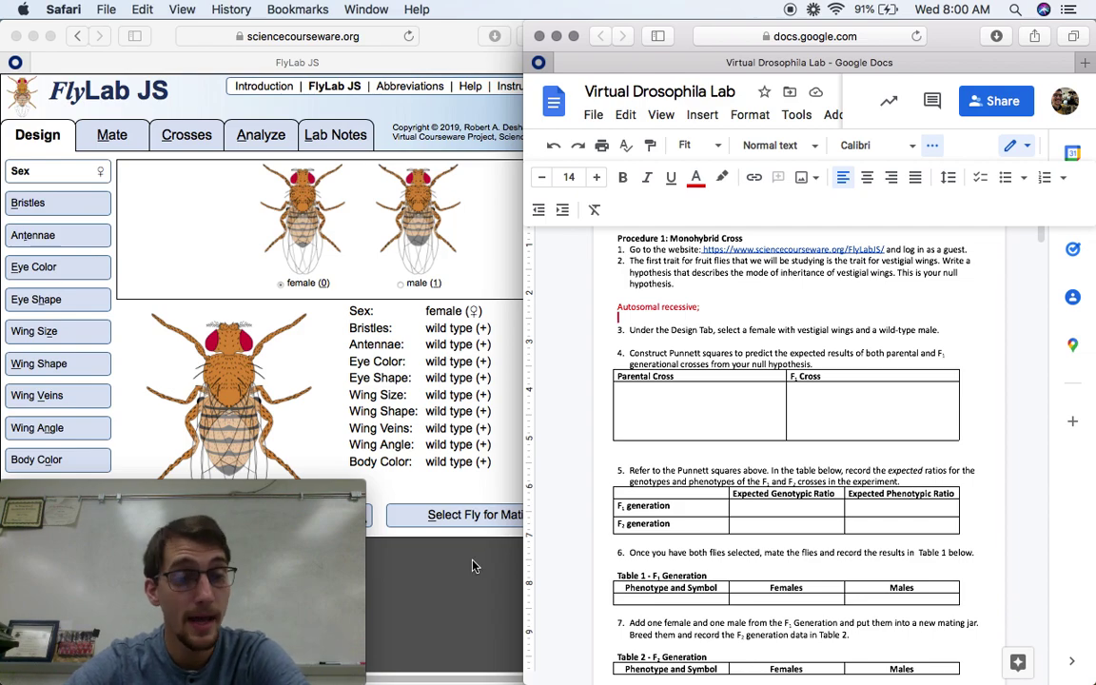
# Switch to FlyLab JS and examine the design options for each trait, from Bristles to Body Color
pyautogui.click(345, 271)
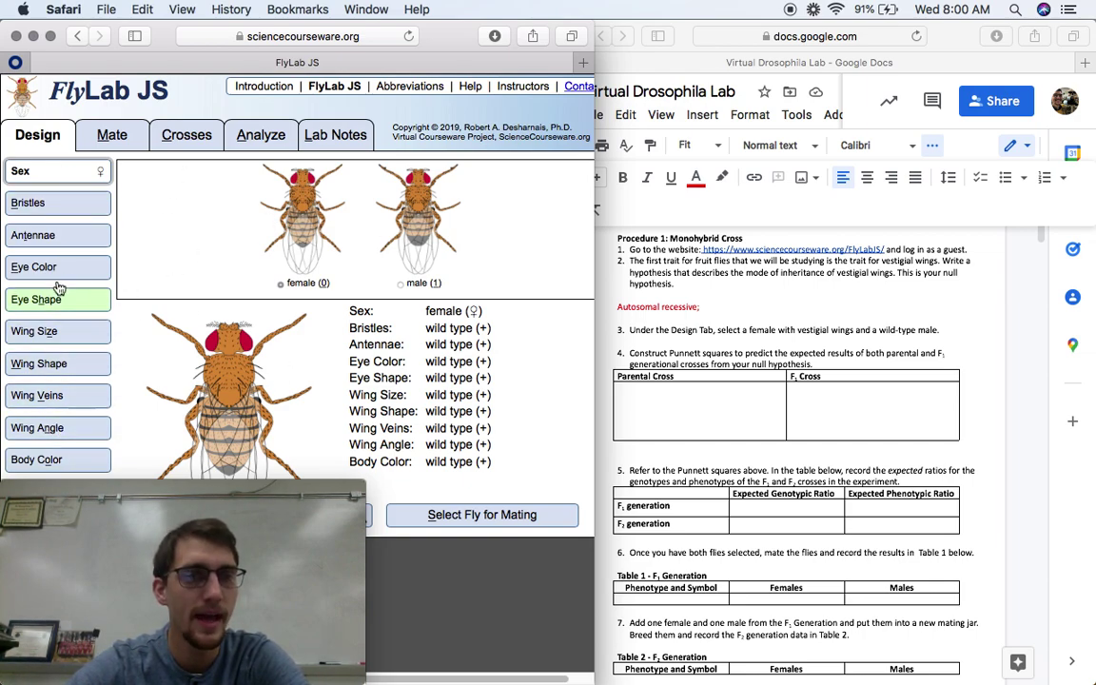
pyautogui.click(36, 202)
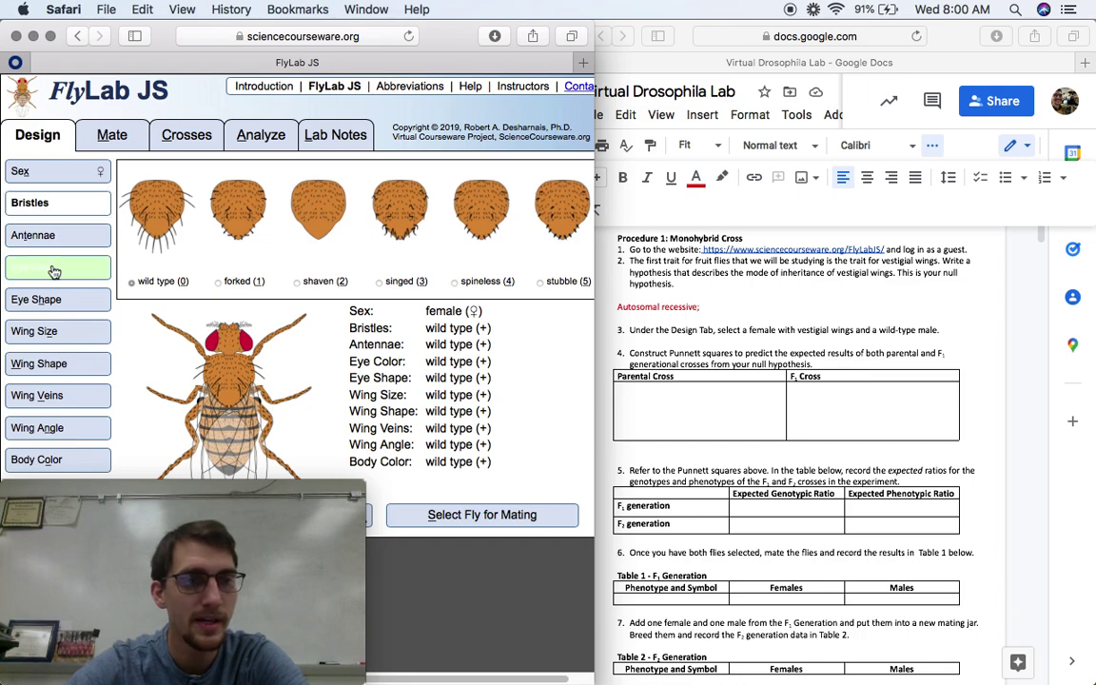
pyautogui.click(53, 268)
pyautogui.click(53, 238)
pyautogui.click(46, 302)
pyautogui.click(45, 331)
pyautogui.click(44, 363)
pyautogui.click(32, 398)
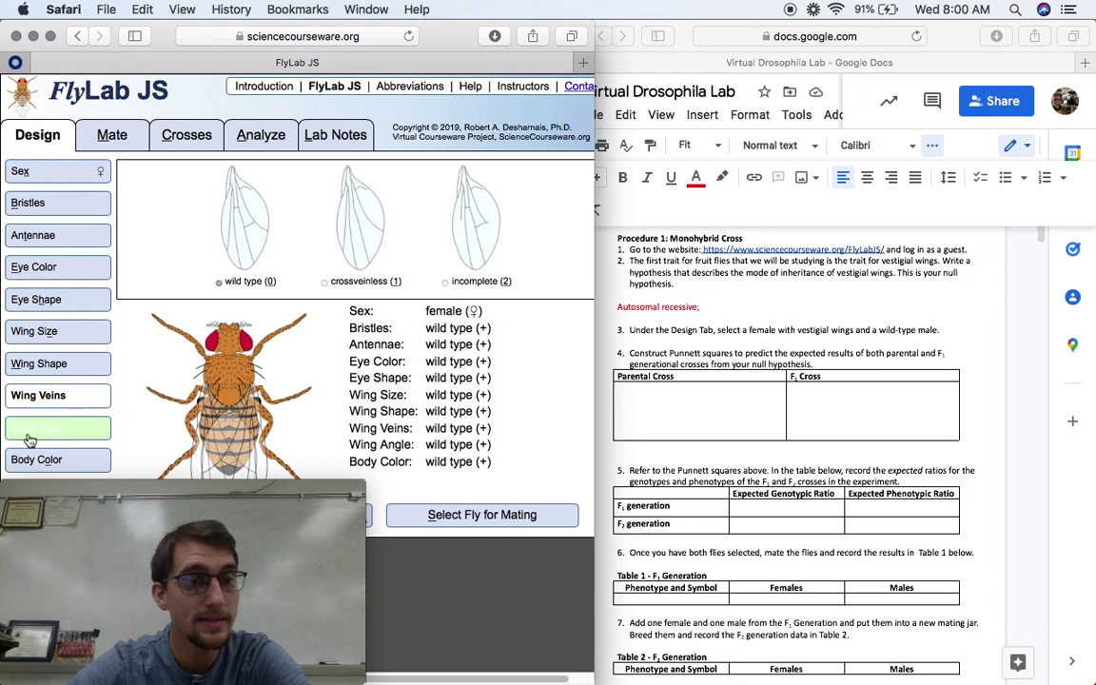
pyautogui.click(36, 428)
pyautogui.click(44, 460)
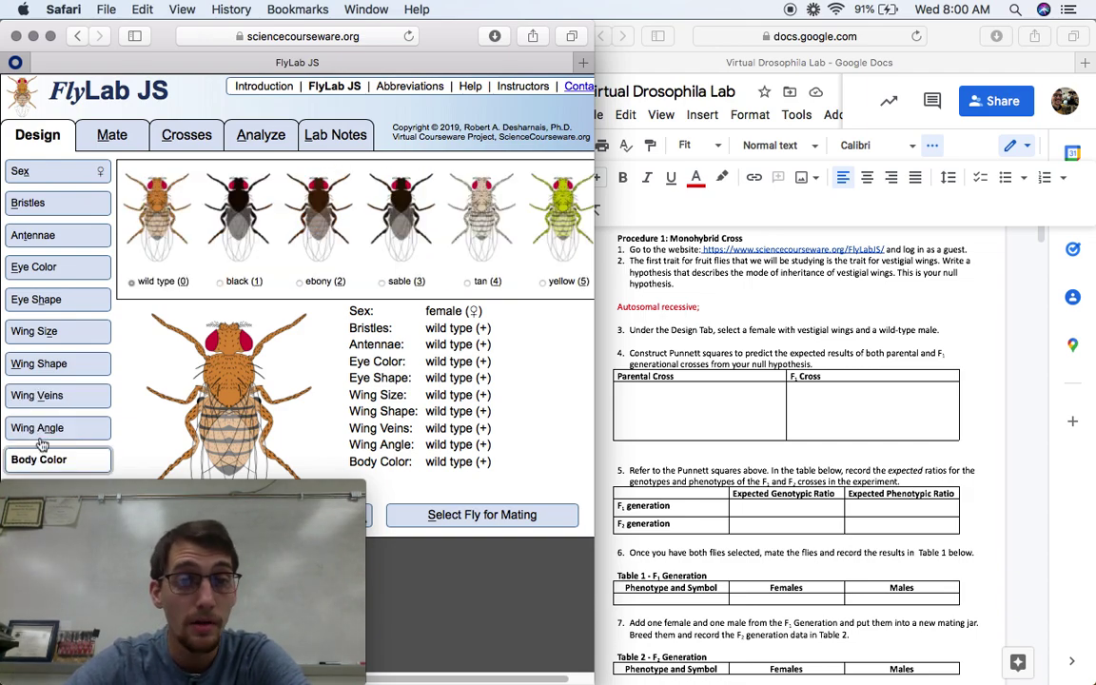
pyautogui.click(75, 206)
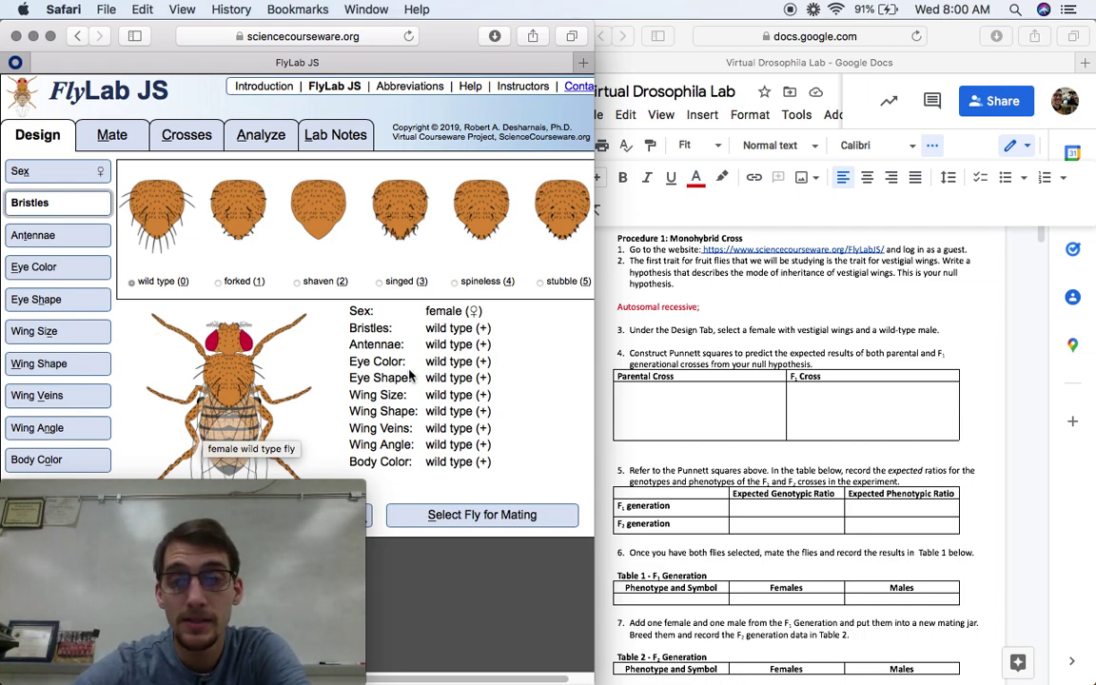
# Design a female fly with vestigial wing size and a wild-type male, and select both for mating
pyautogui.click(66, 171)
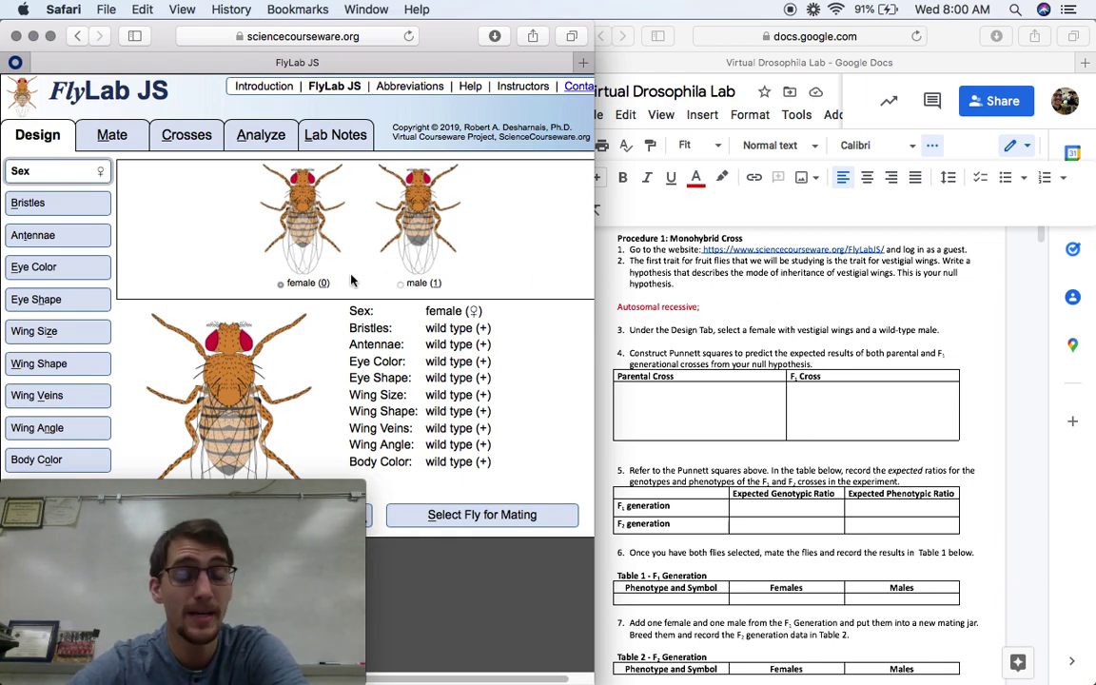
pyautogui.click(53, 335)
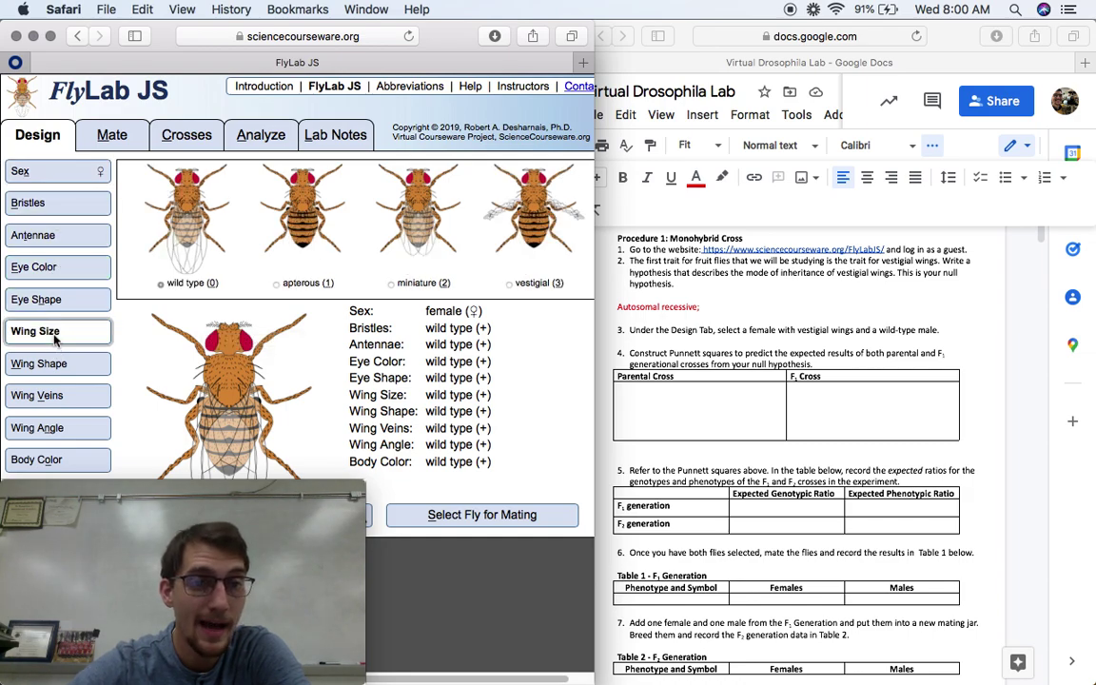
pyautogui.click(509, 283)
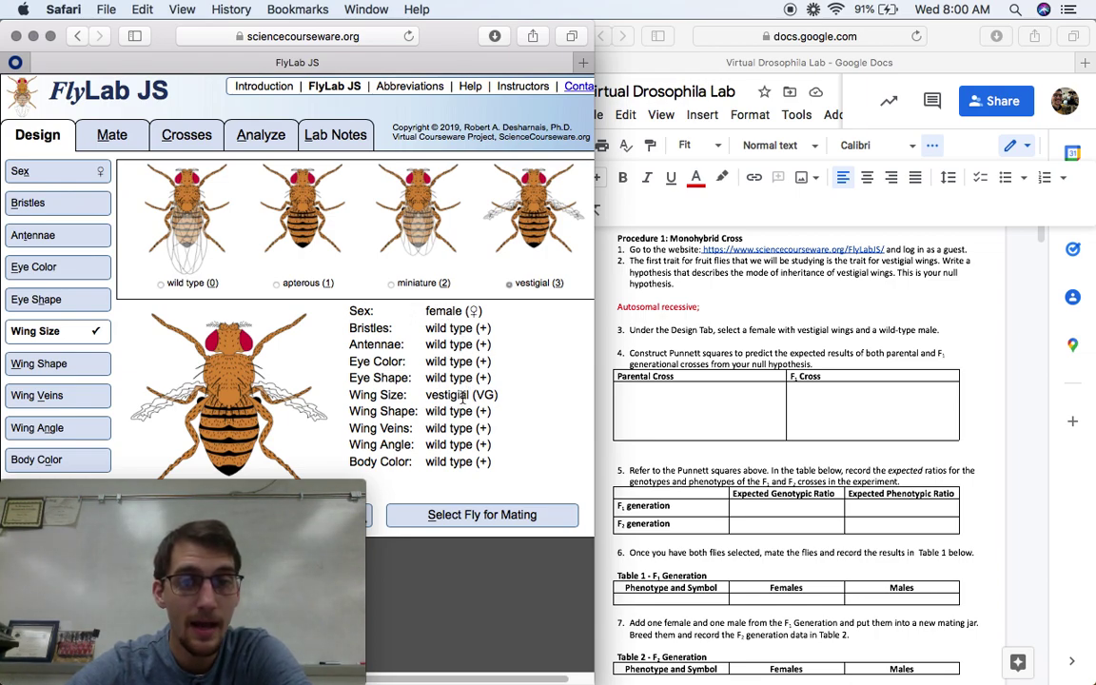
pyautogui.click(466, 518)
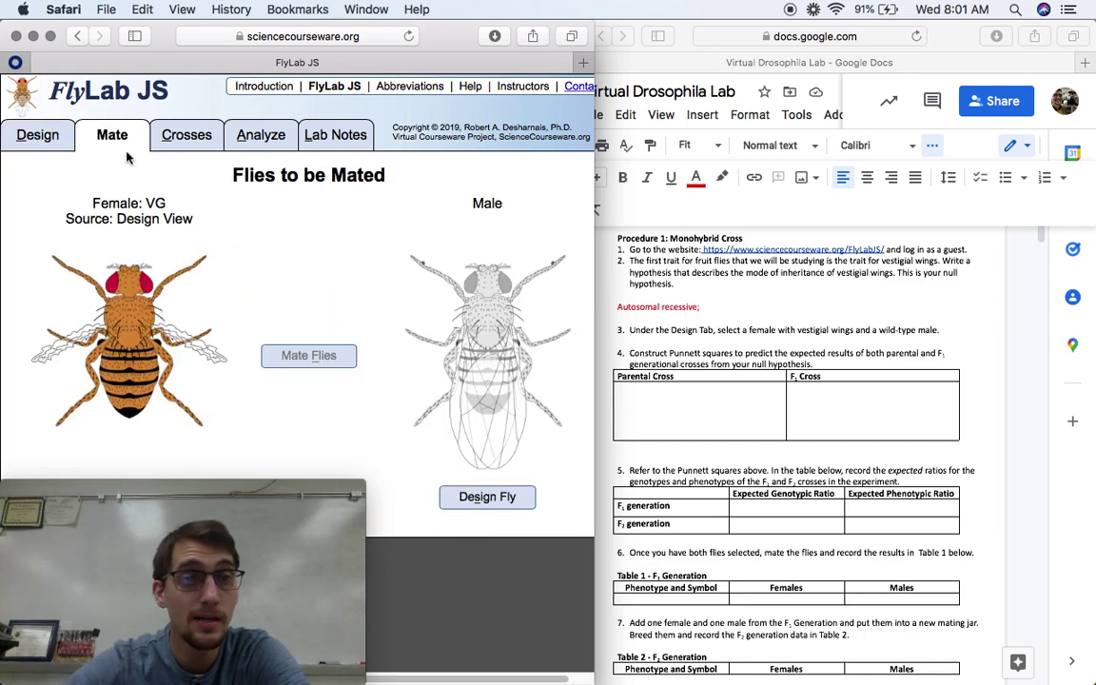
pyautogui.click(490, 497)
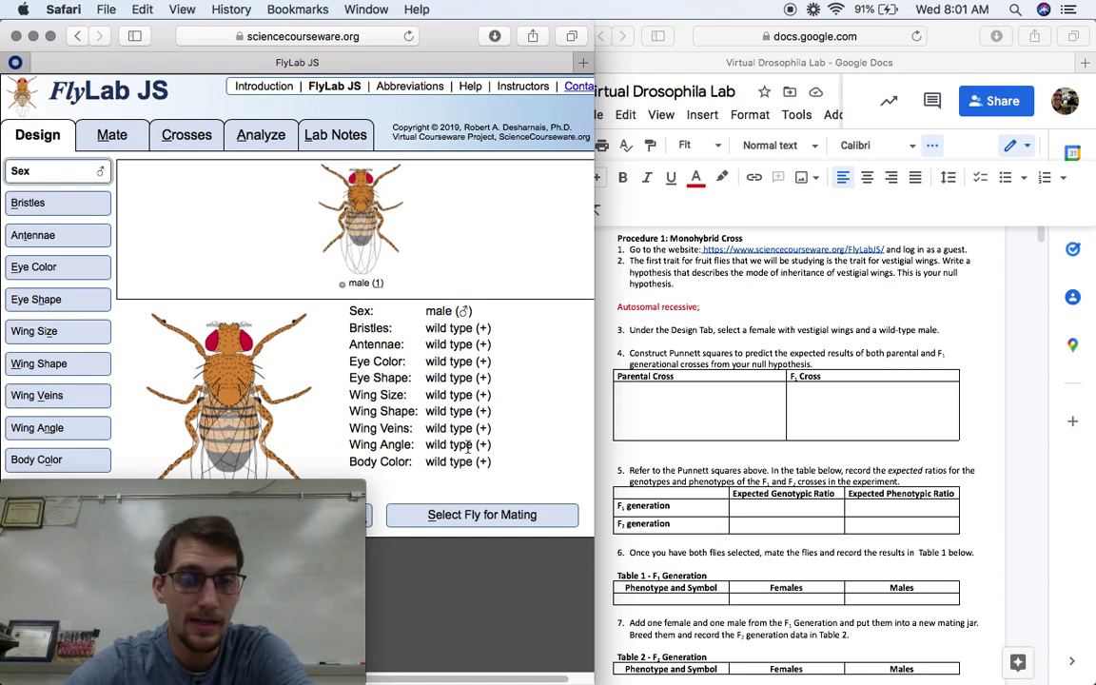
pyautogui.click(464, 514)
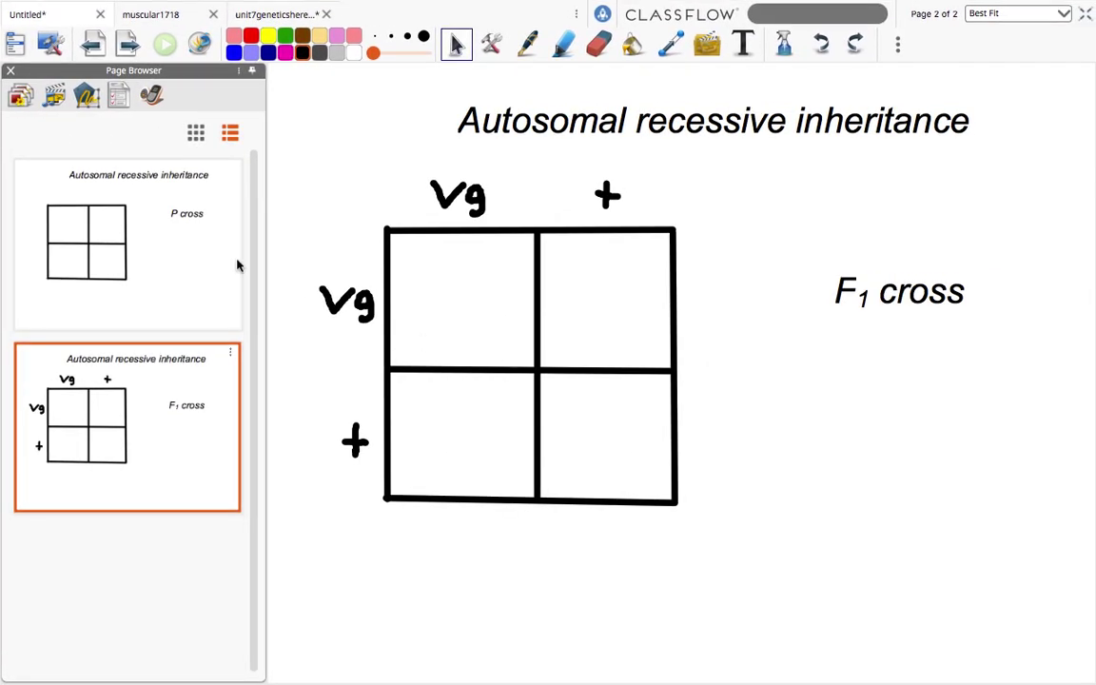
# On the whiteboard's P cross page, handwrite a "V" with the Pen above the first column of the Punnett square
pyautogui.click(108, 231)
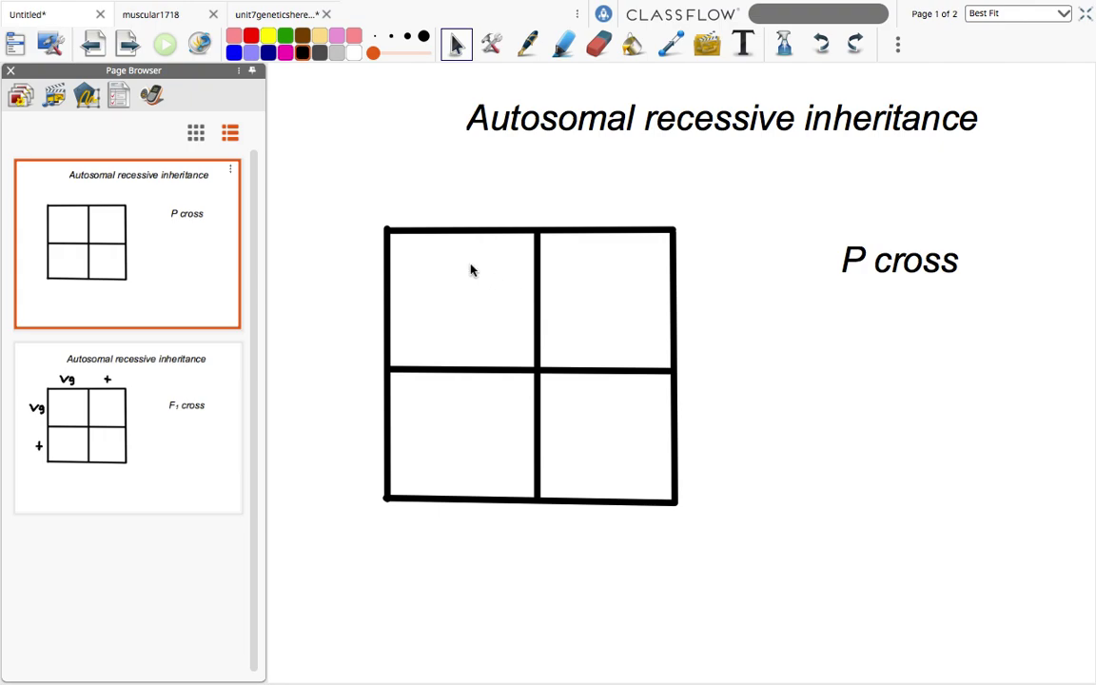
pyautogui.click(528, 44)
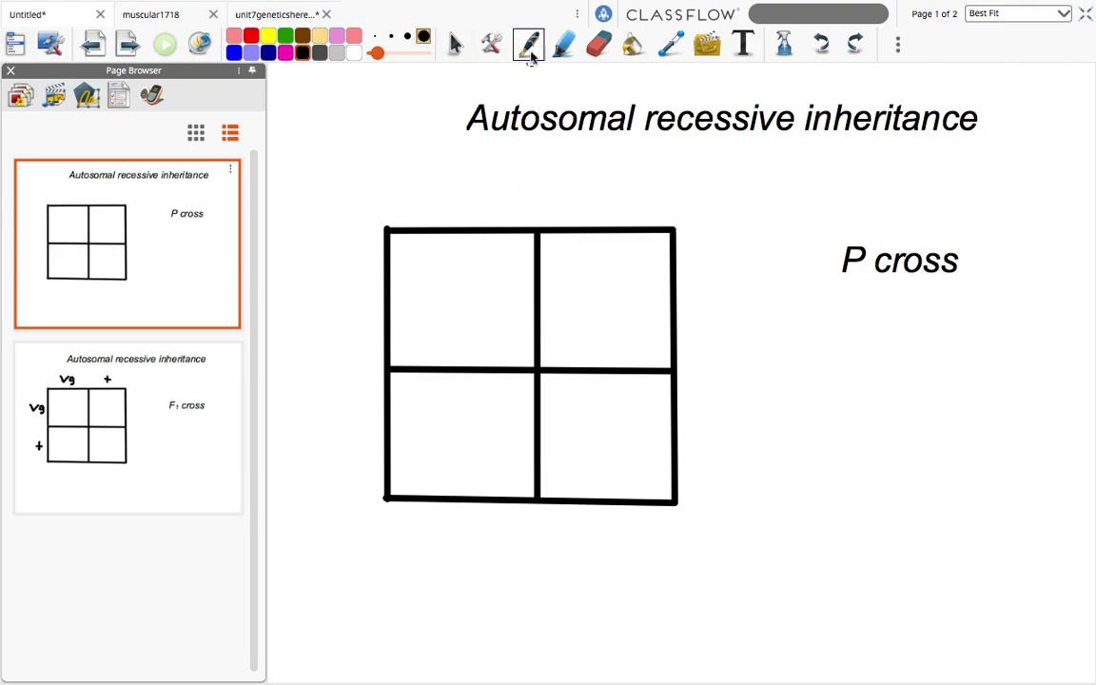
pyautogui.moveTo(419, 180); pyautogui.dragTo(440, 183)
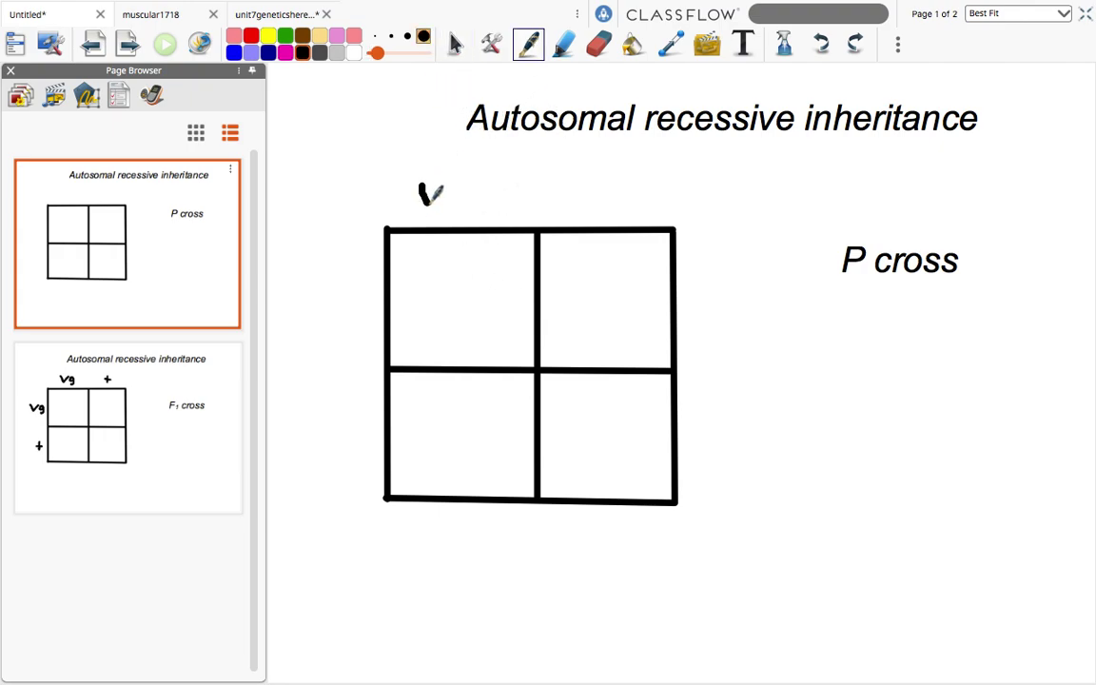